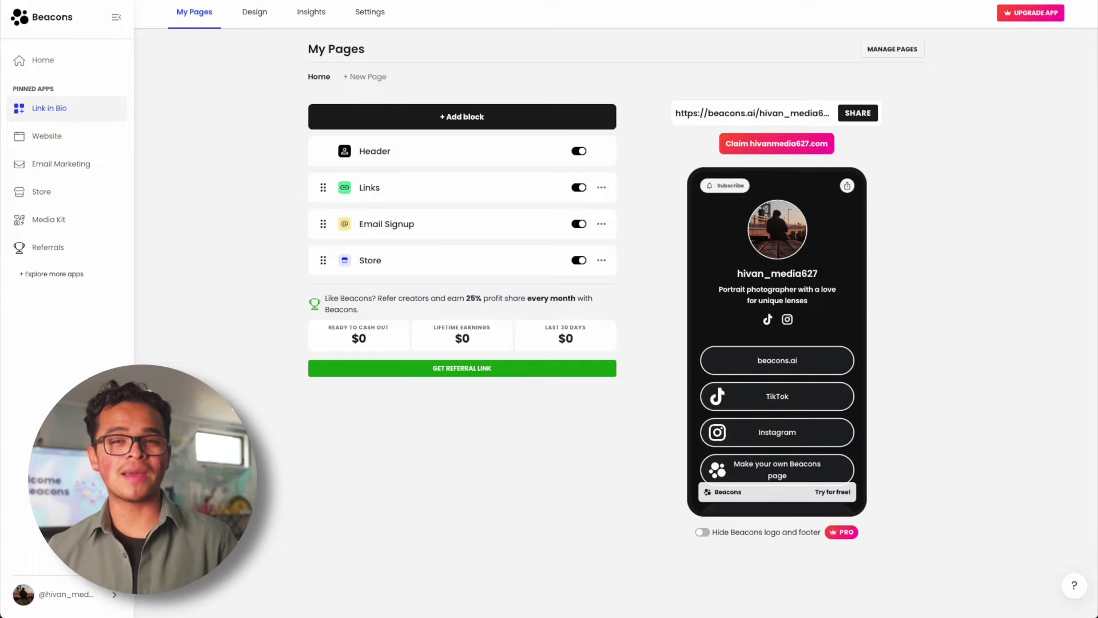
Step: Start a new sub-page and replace its default title with 'k'
{"action": "left_click", "coordinate": [354, 80]}
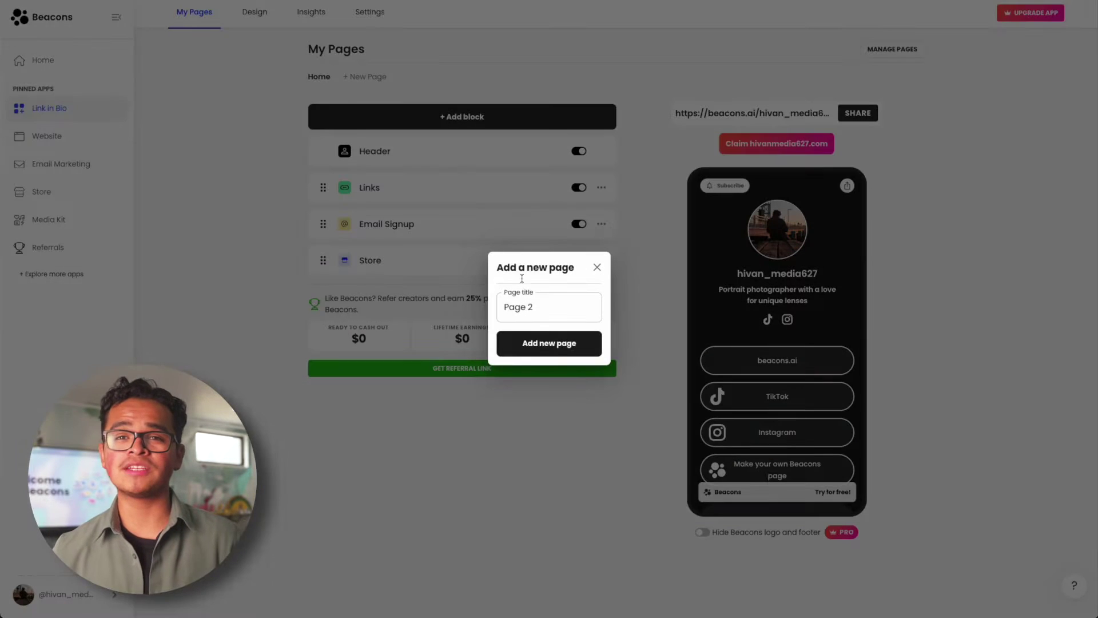
{"action": "key", "text": "ctrl+a"}
{"action": "type", "text": "k"}
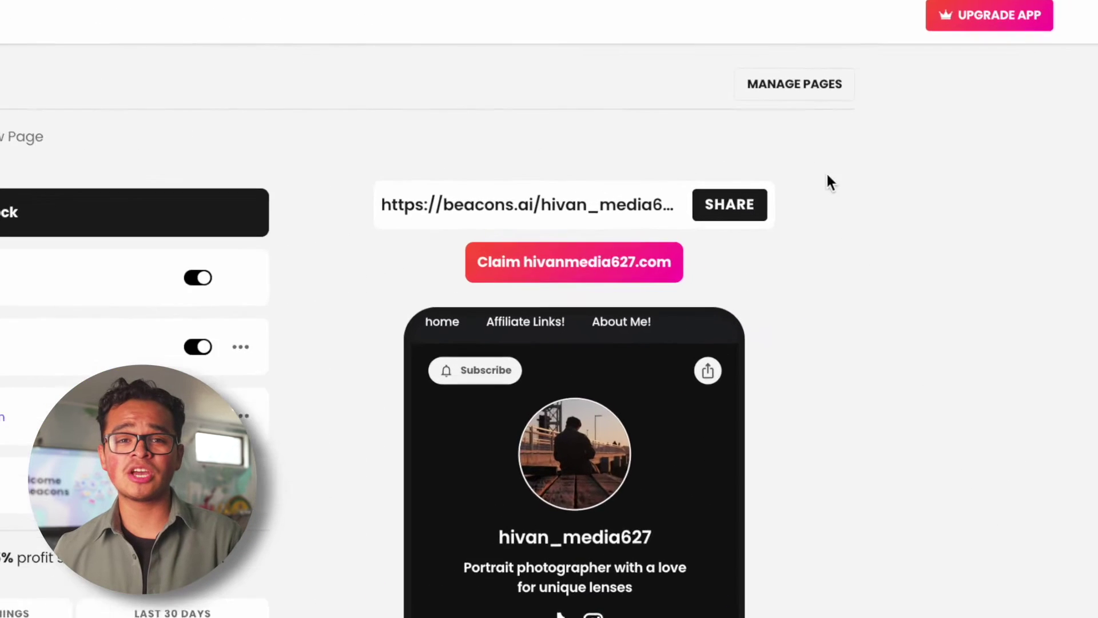
Step: Review all sub-pages in the page manager and the About Me! page's options
{"action": "left_click", "coordinate": [909, 53]}
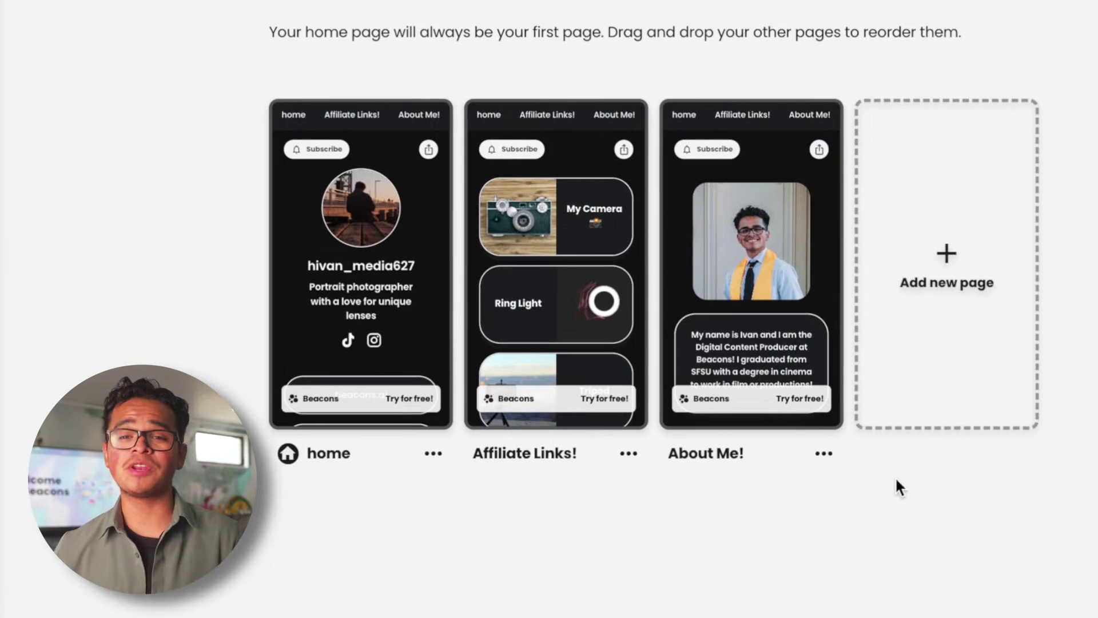
{"action": "left_click", "coordinate": [369, 532]}
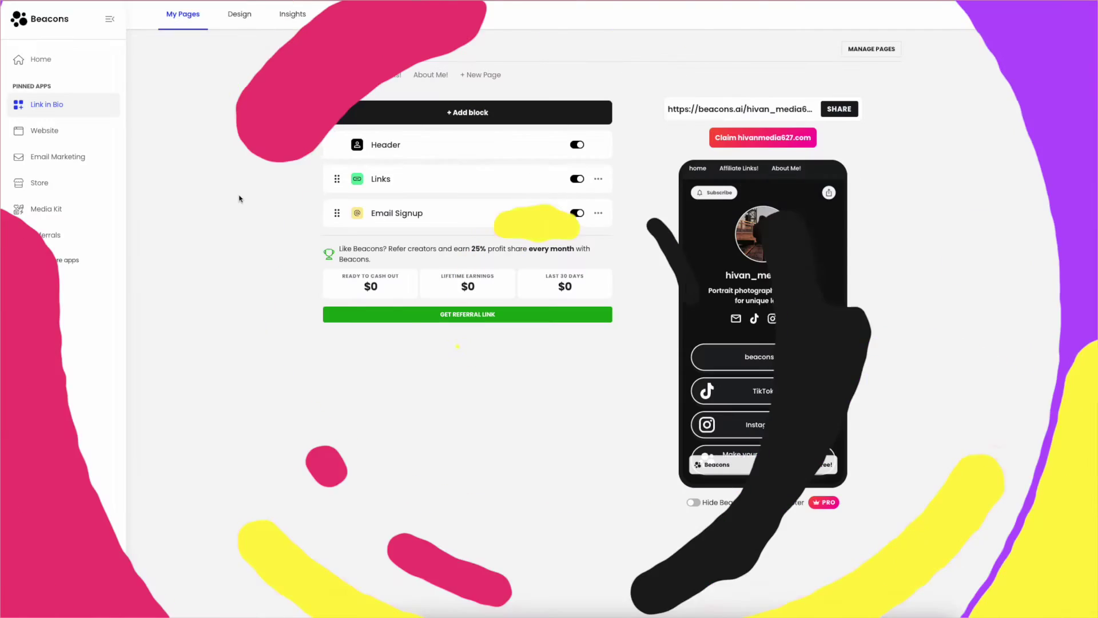
Step: Browse the block catalogue's Content, Monetization, Audience building, Layout and Integrations categories
{"action": "left_click", "coordinate": [334, 118]}
{"action": "left_click", "coordinate": [300, 134]}
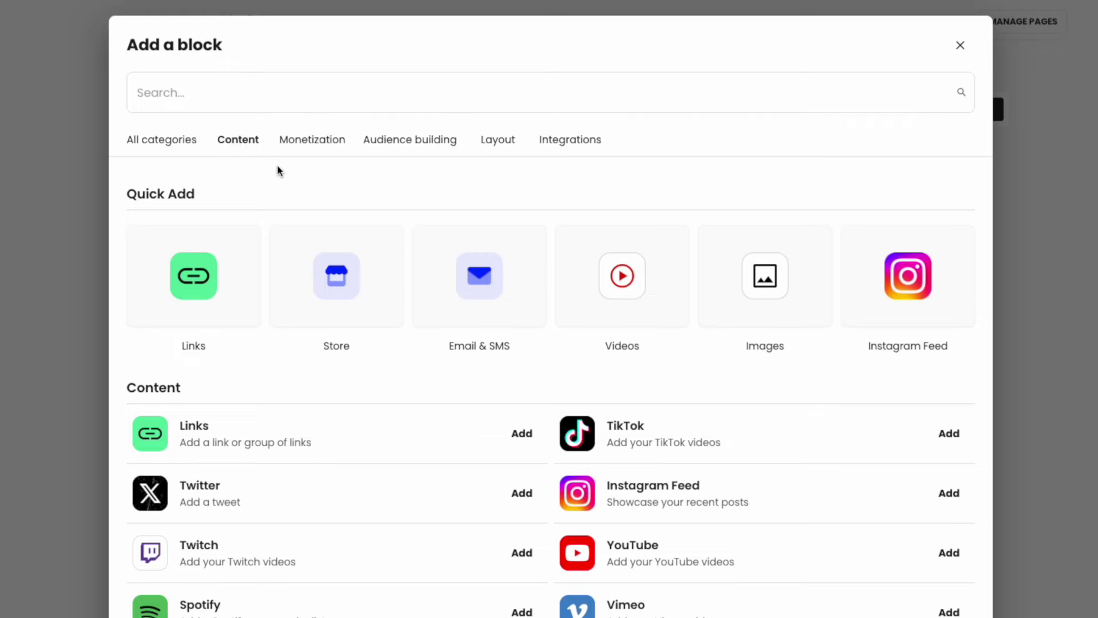
{"action": "left_click", "coordinate": [318, 150]}
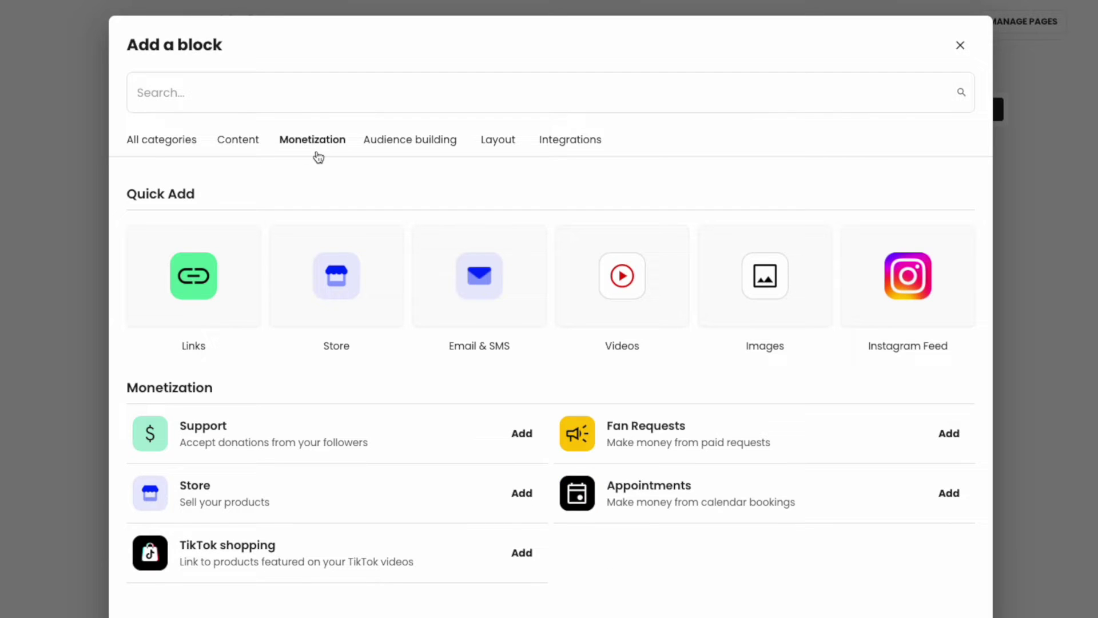
{"action": "left_click", "coordinate": [410, 150]}
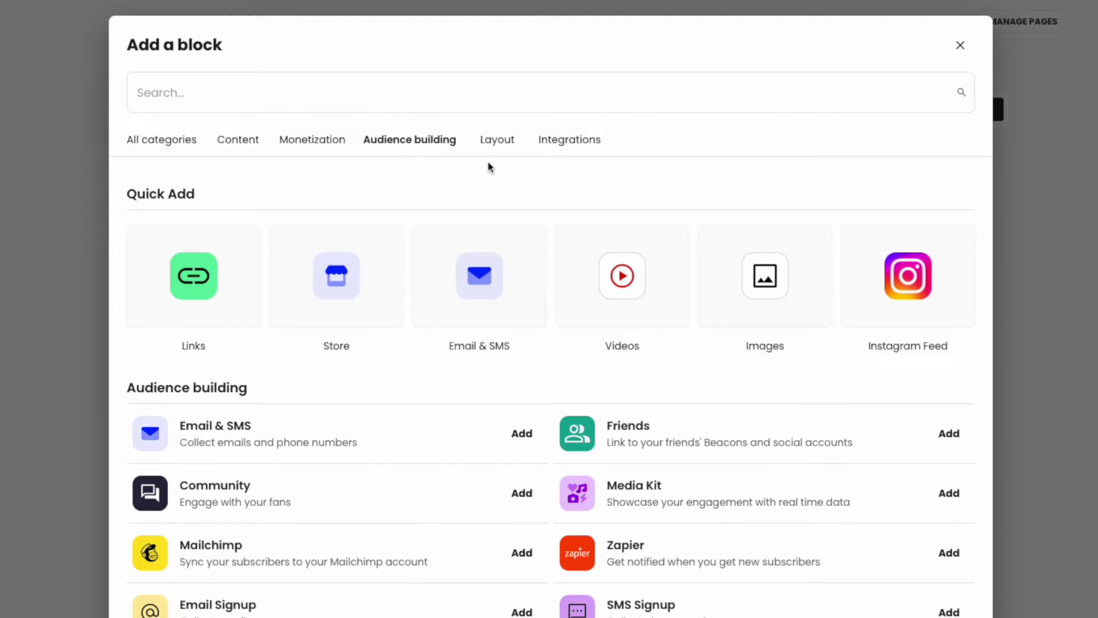
{"action": "left_click", "coordinate": [504, 153]}
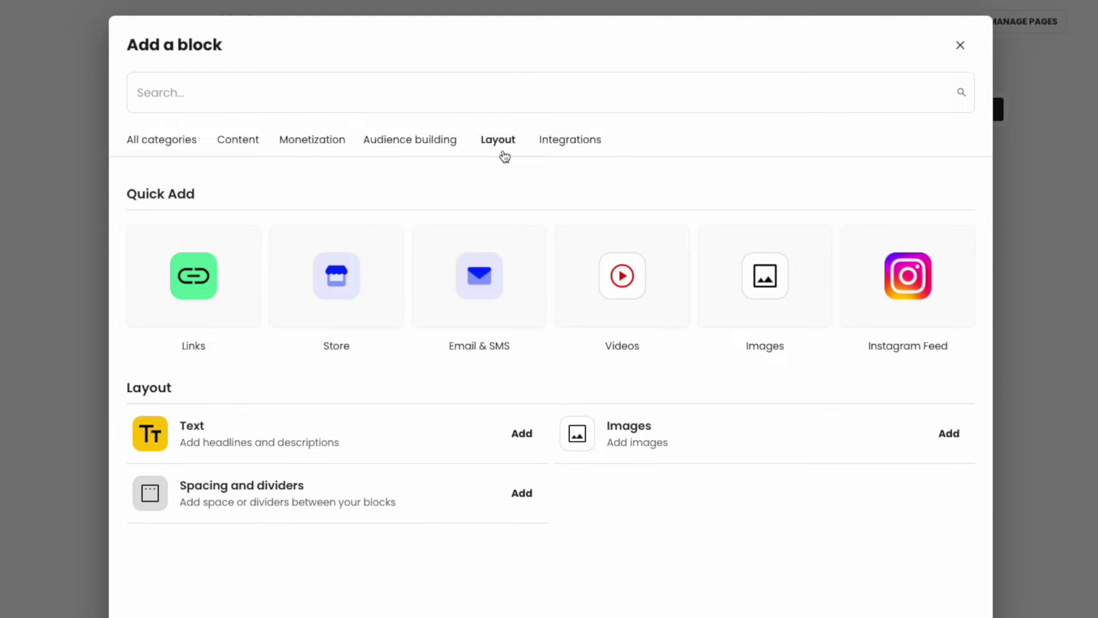
{"action": "left_click", "coordinate": [576, 158]}
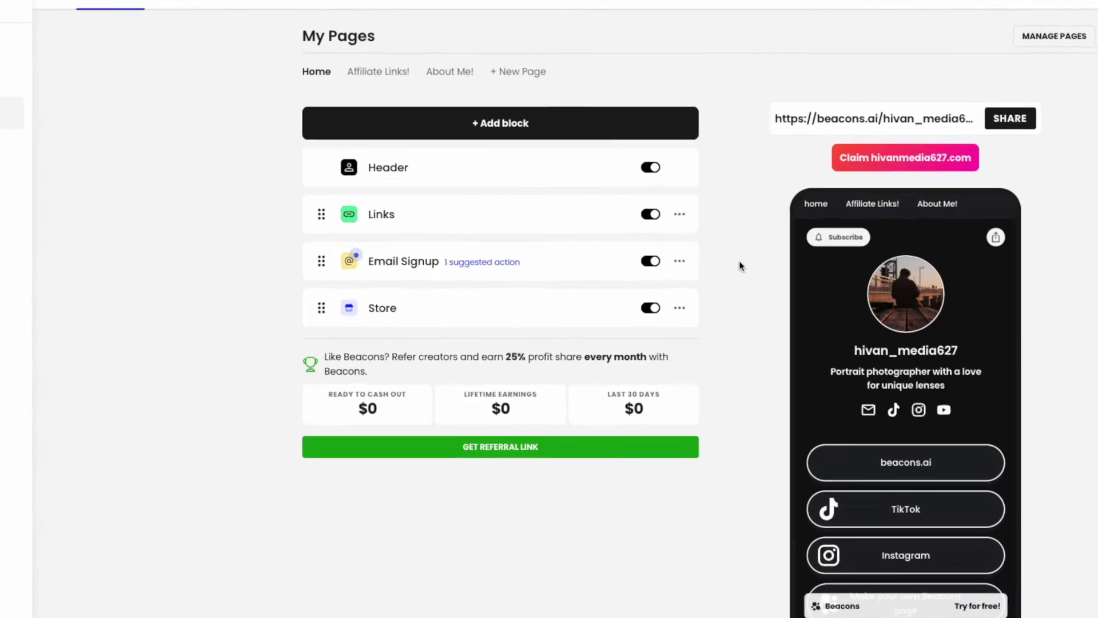
Step: Check the Links block options, then drag Links below the Store block
{"action": "left_click", "coordinate": [679, 213]}
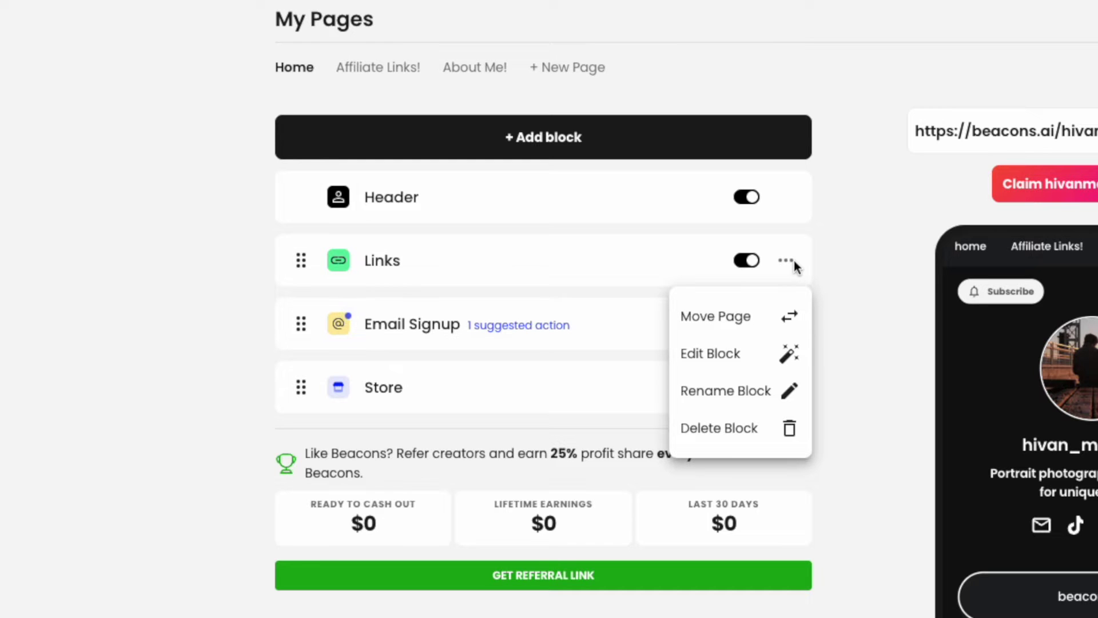
{"action": "left_click", "coordinate": [782, 262]}
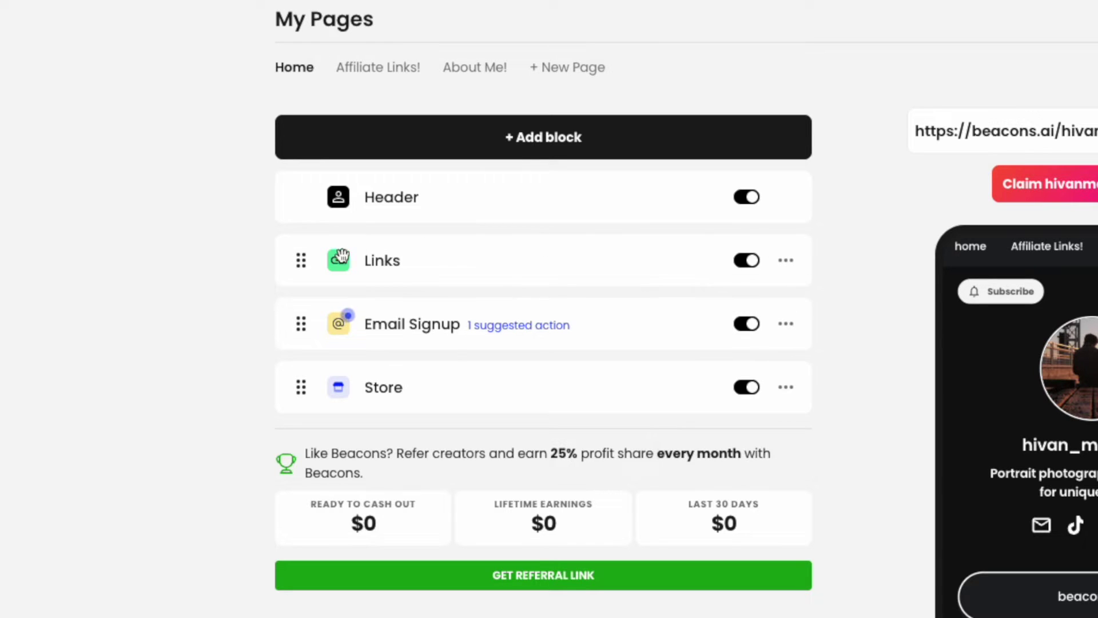
{"action": "left_click_drag", "start_coordinate": [296, 261], "coordinate": [298, 386]}
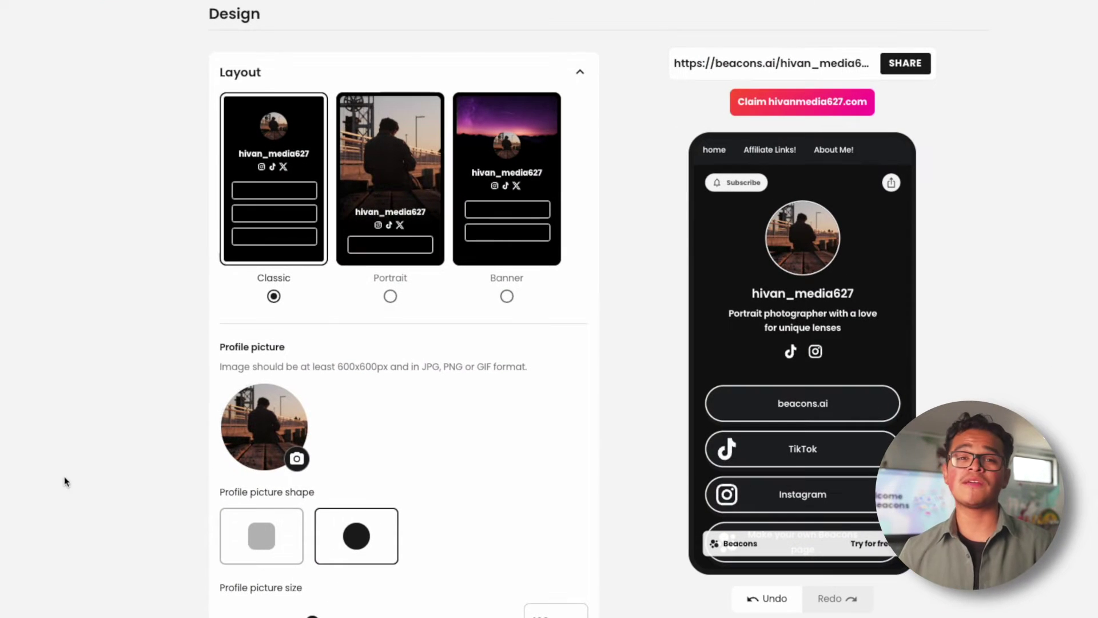
Step: Try the Portrait and Banner layouts, return to Classic, and adjust the profile picture size
{"action": "left_click", "coordinate": [391, 297]}
{"action": "left_click", "coordinate": [507, 297]}
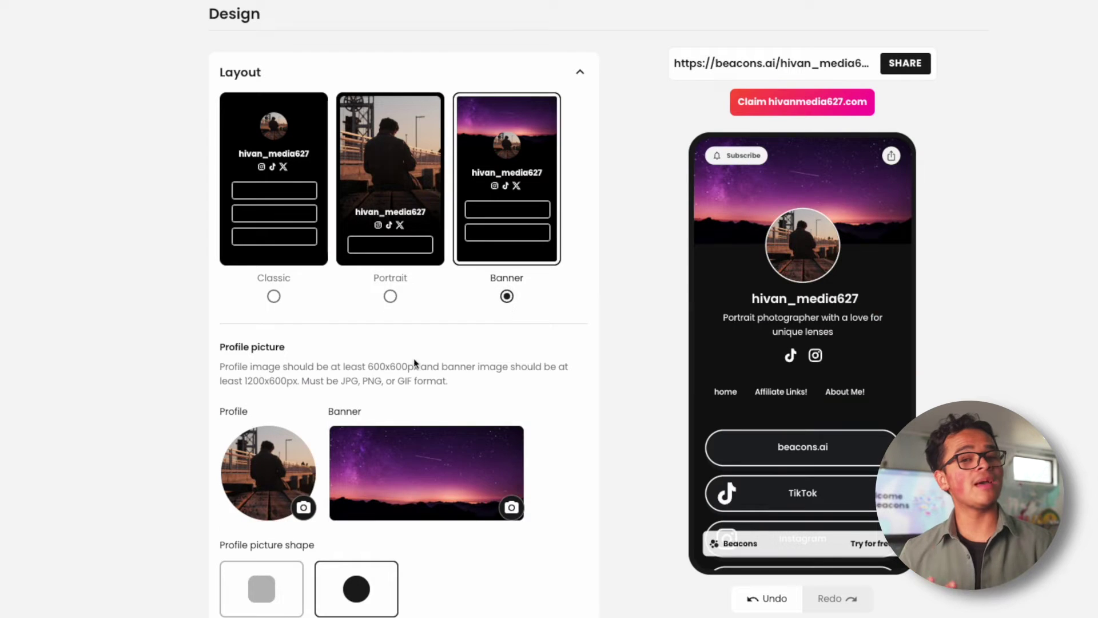
{"action": "left_click", "coordinate": [274, 296]}
{"action": "scroll", "coordinate": [167, 548], "scroll_direction": "down", "scroll_amount": 2}
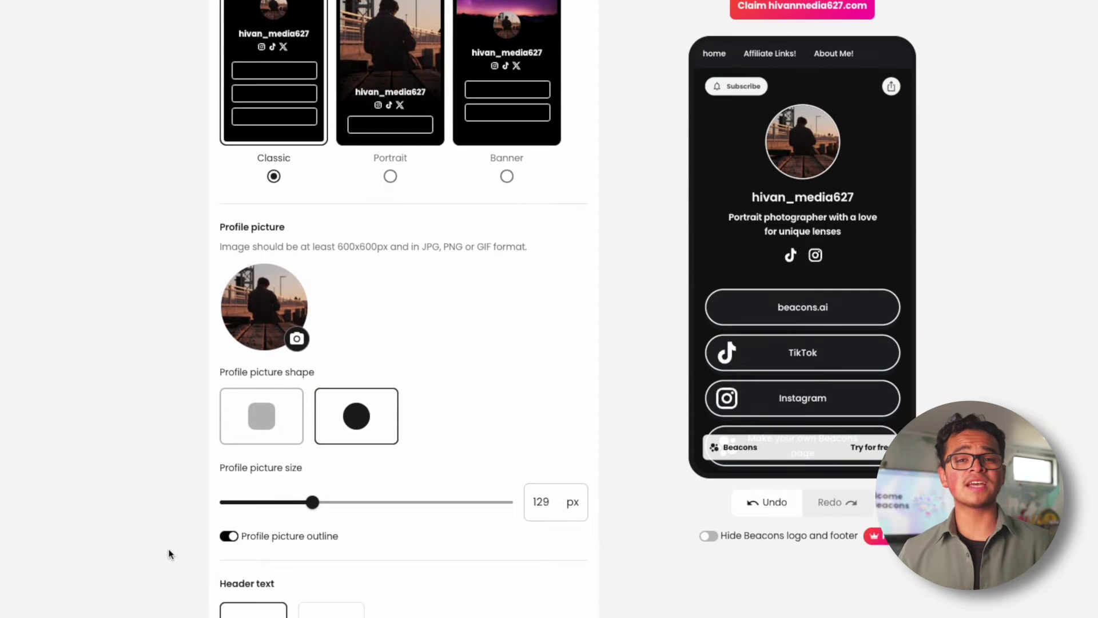
{"action": "left_click", "coordinate": [261, 415]}
{"action": "mouse_move", "coordinate": [324, 505]}
{"action": "left_mouse_down"}
{"action": "mouse_move", "coordinate": [421, 503]}
{"action": "mouse_move", "coordinate": [319, 503]}
{"action": "left_mouse_up"}
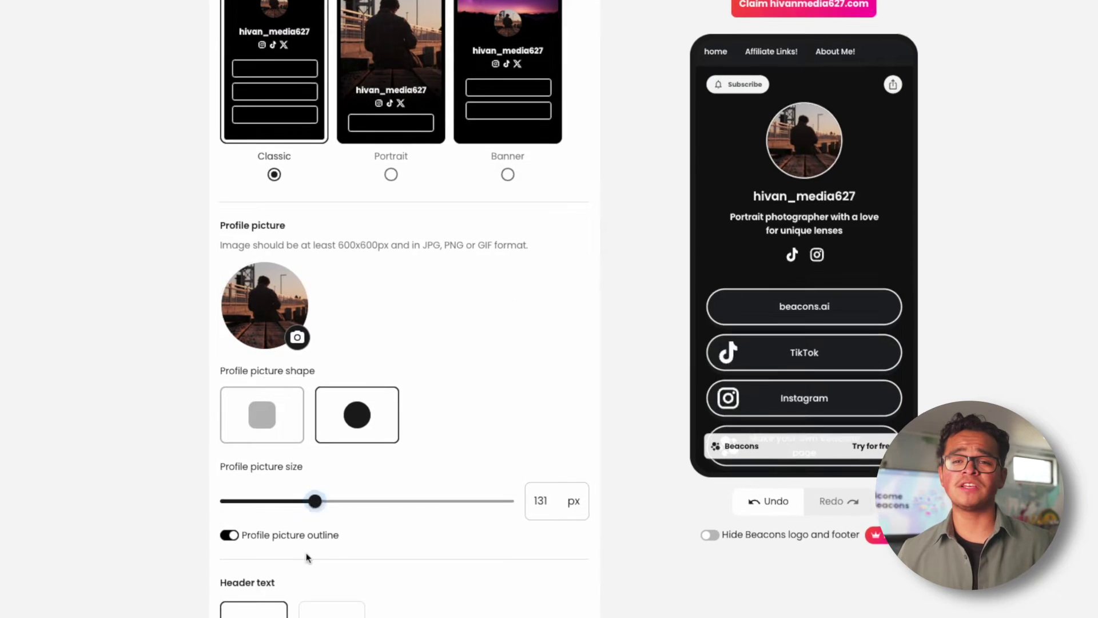
{"action": "scroll", "coordinate": [343, 401], "scroll_direction": "down", "scroll_amount": 5}
Step: Show a logo in the header, add a social icon slot, and place the picture beside the name
{"action": "left_click", "coordinate": [337, 371]}
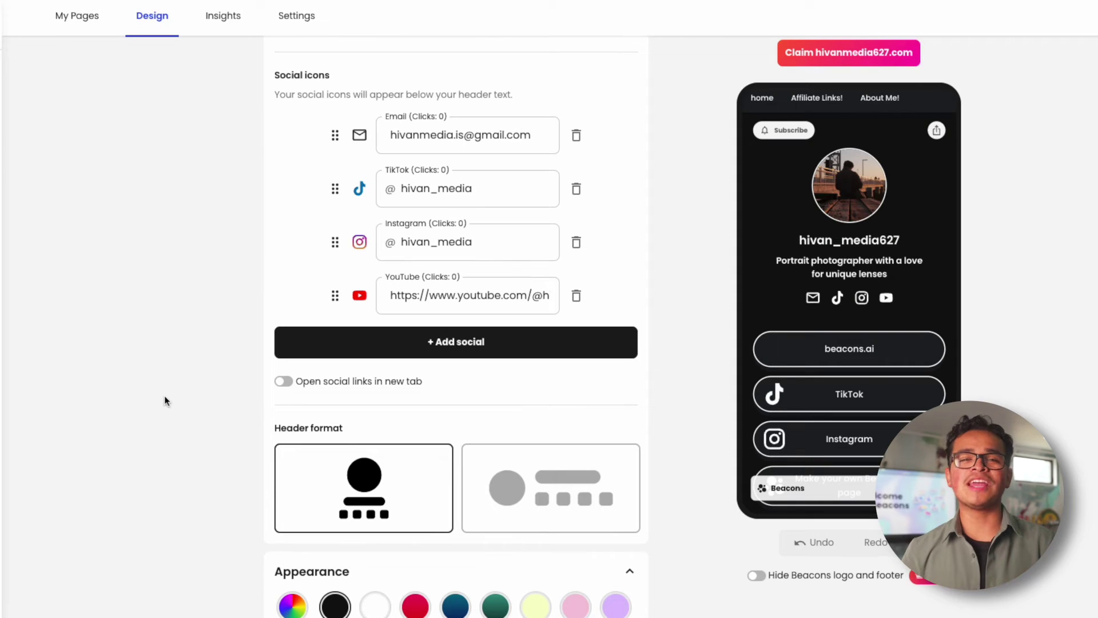
{"action": "left_click", "coordinate": [319, 348]}
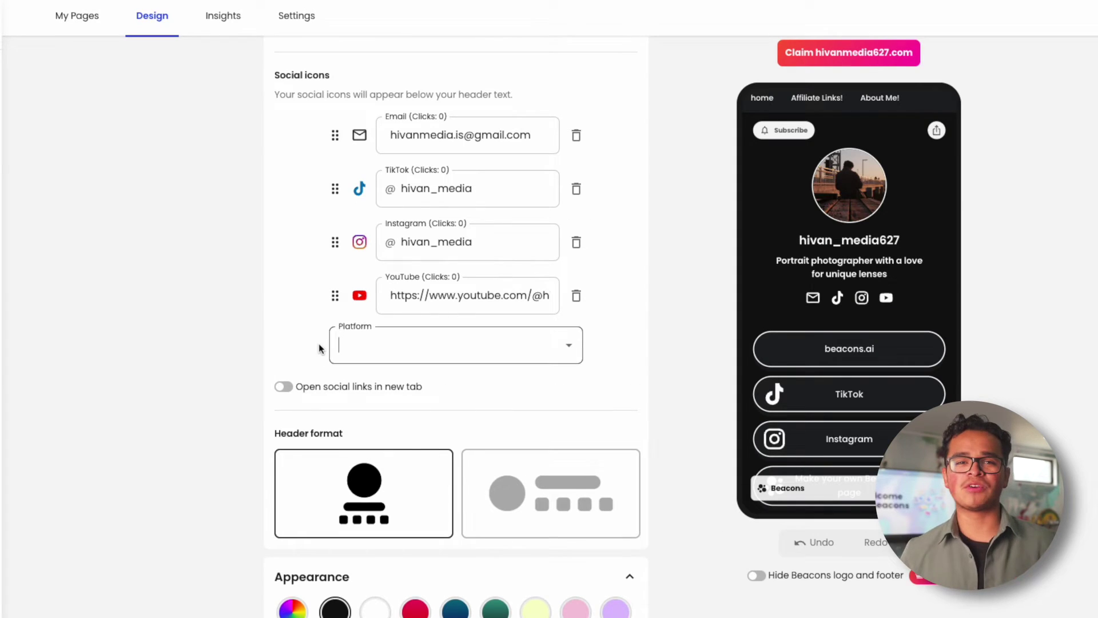
{"action": "left_click", "coordinate": [572, 349]}
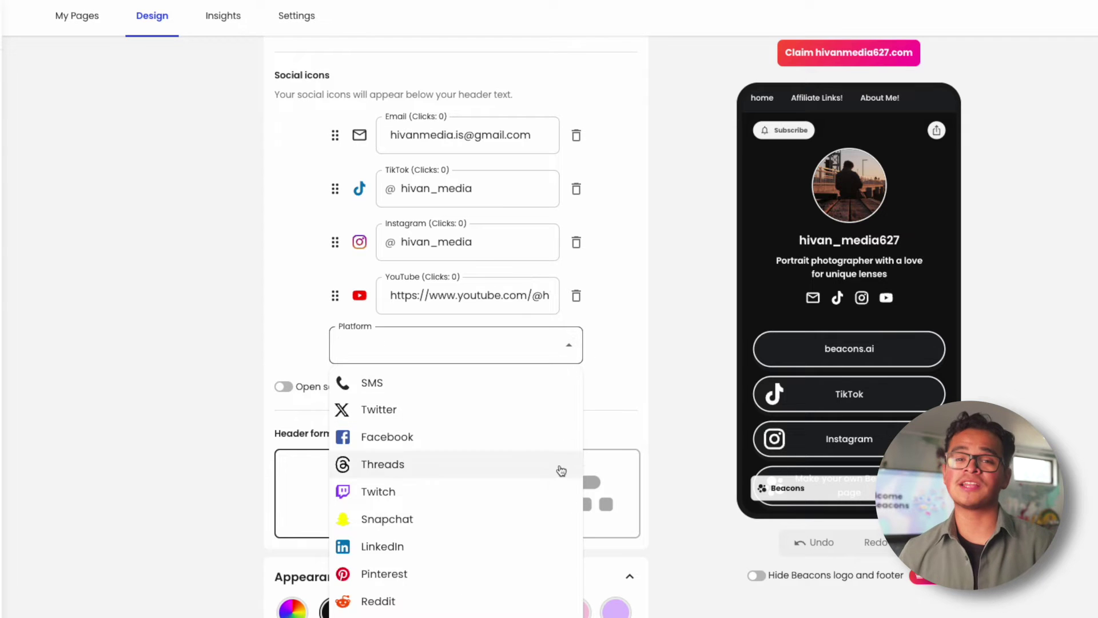
{"action": "left_click", "coordinate": [568, 345]}
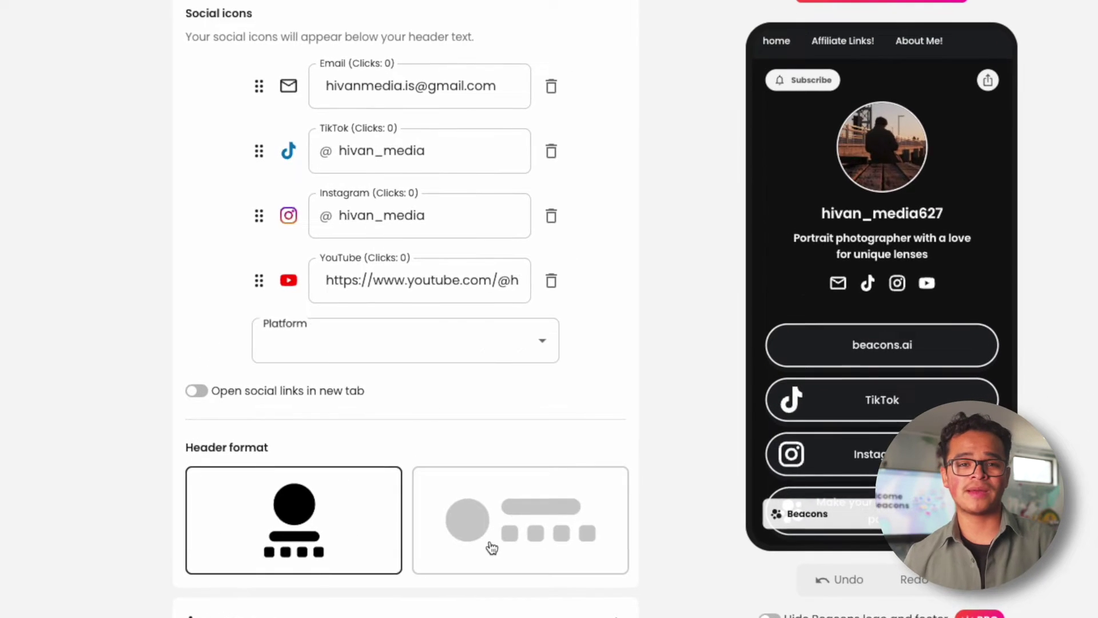
{"action": "left_click", "coordinate": [492, 547]}
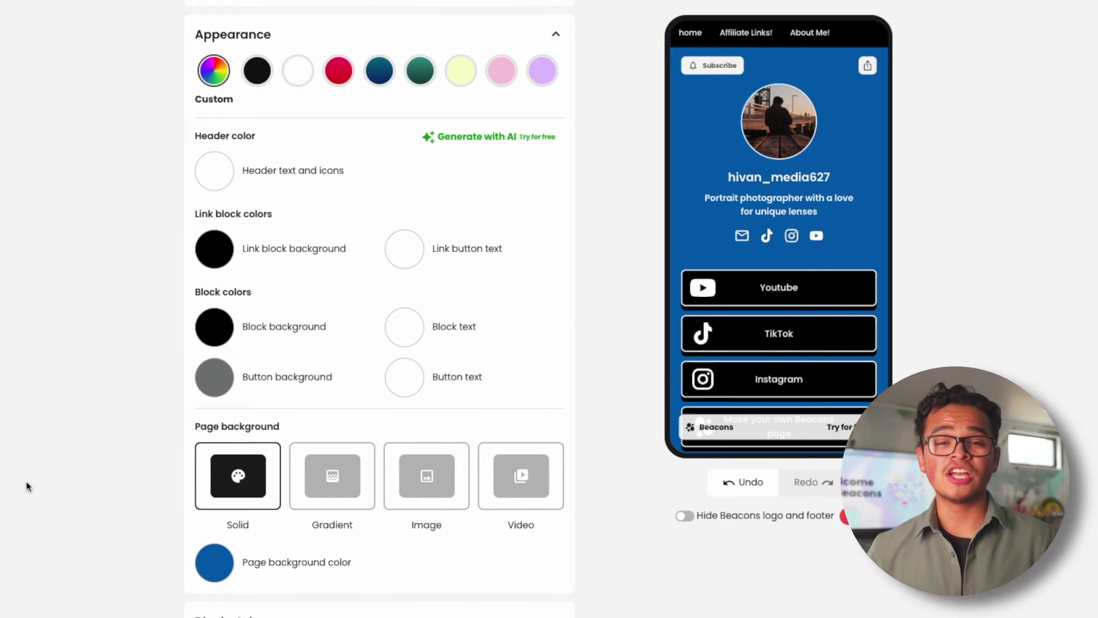
Step: Set the page background to an image after trying gradient, and use custom block corner rounding
{"action": "left_click", "coordinate": [323, 493]}
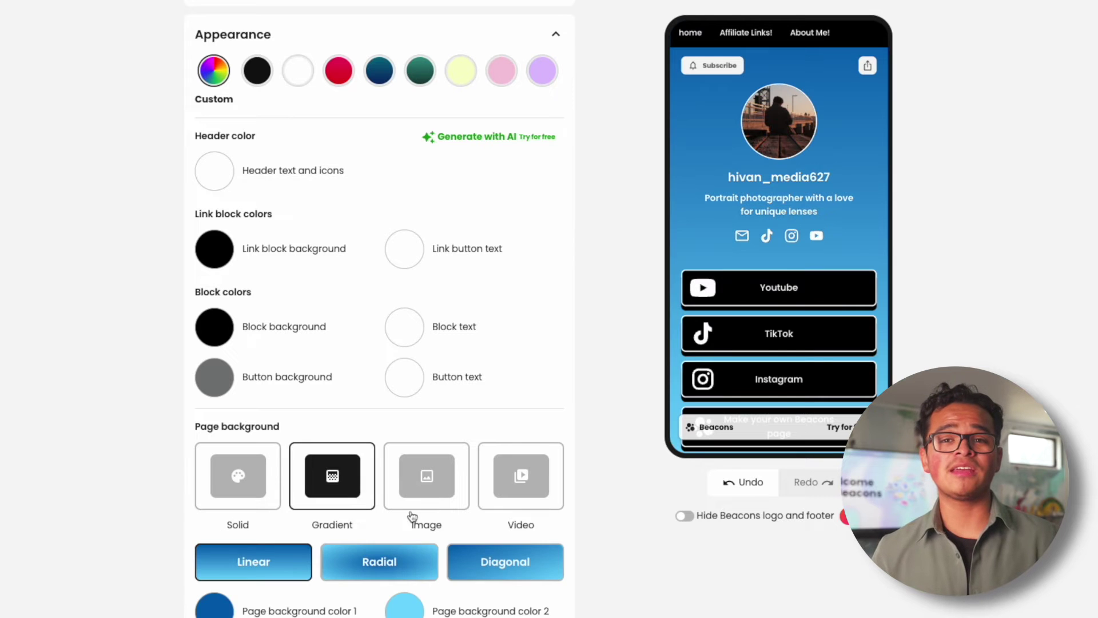
{"action": "left_click", "coordinate": [442, 492]}
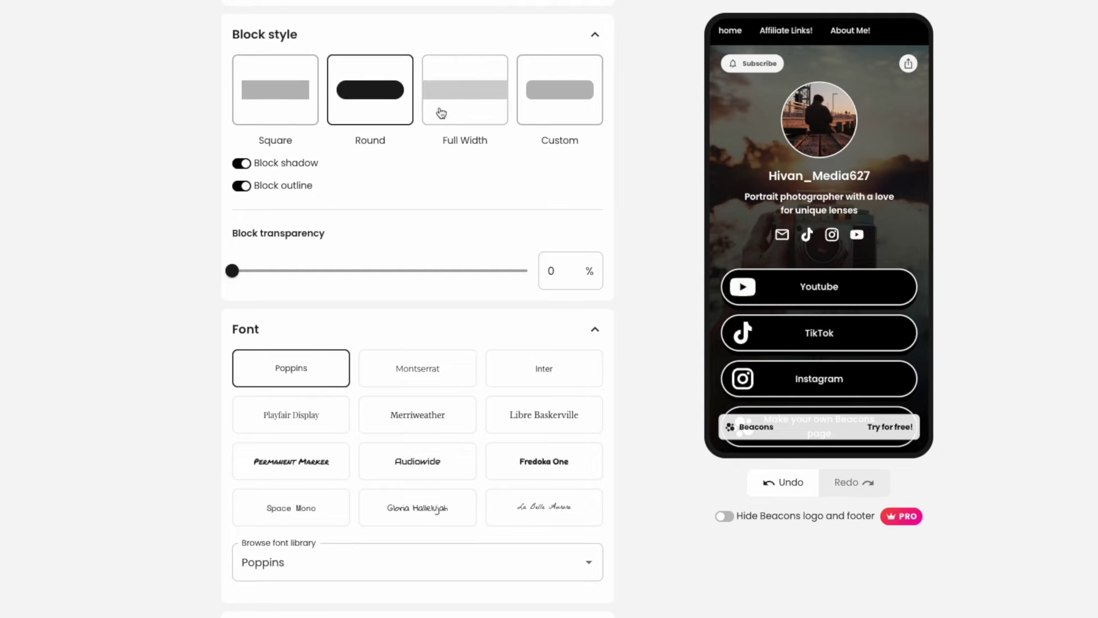
{"action": "left_click", "coordinate": [559, 90]}
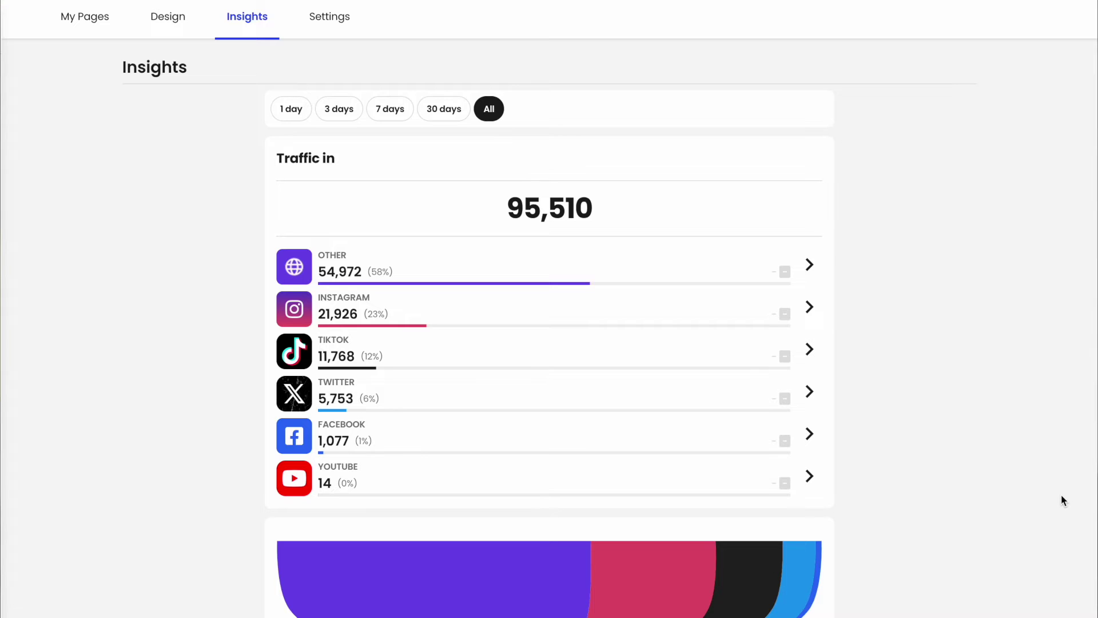
Step: Scroll through the Insights traffic sources, flow chart and Traffic Analytics
{"action": "scroll", "coordinate": [1061, 500], "scroll_direction": "down", "scroll_amount": 13}
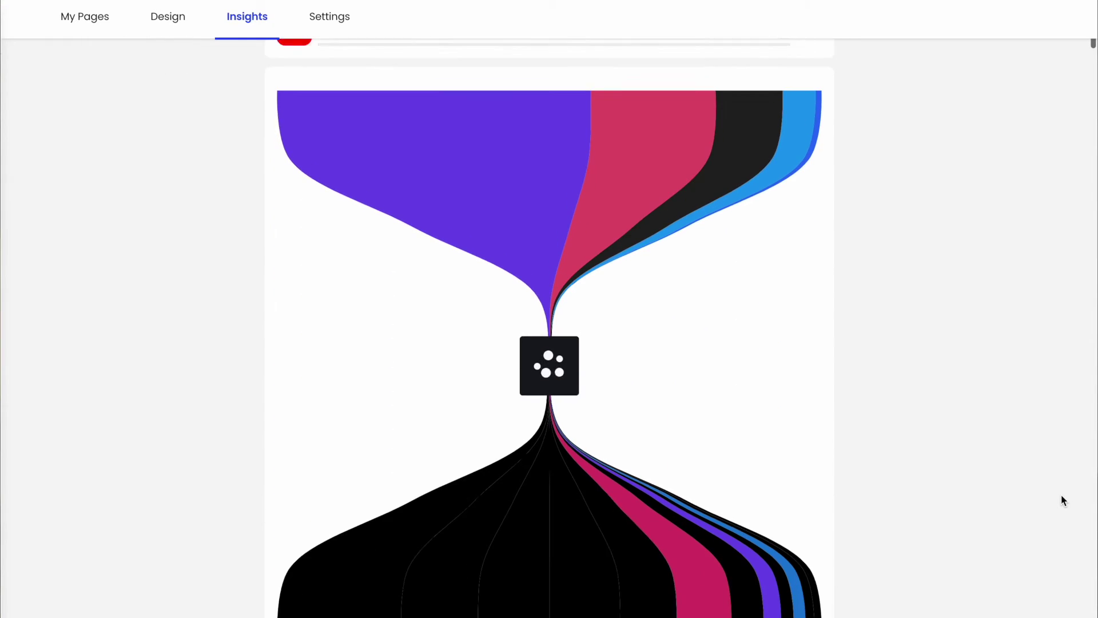
{"action": "scroll", "coordinate": [1061, 500], "scroll_direction": "down", "scroll_amount": 5}
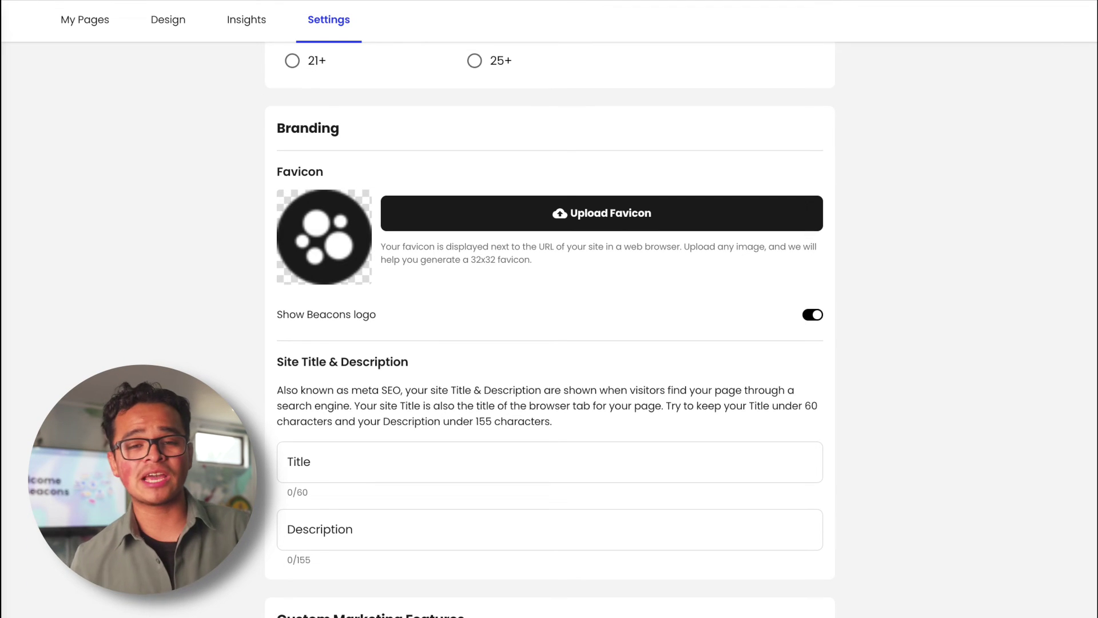
Step: Scroll the Settings page past Branding to Custom Marketing Features and UTM parameters
{"action": "scroll", "coordinate": [549, 309], "scroll_direction": "down", "scroll_amount": 9}
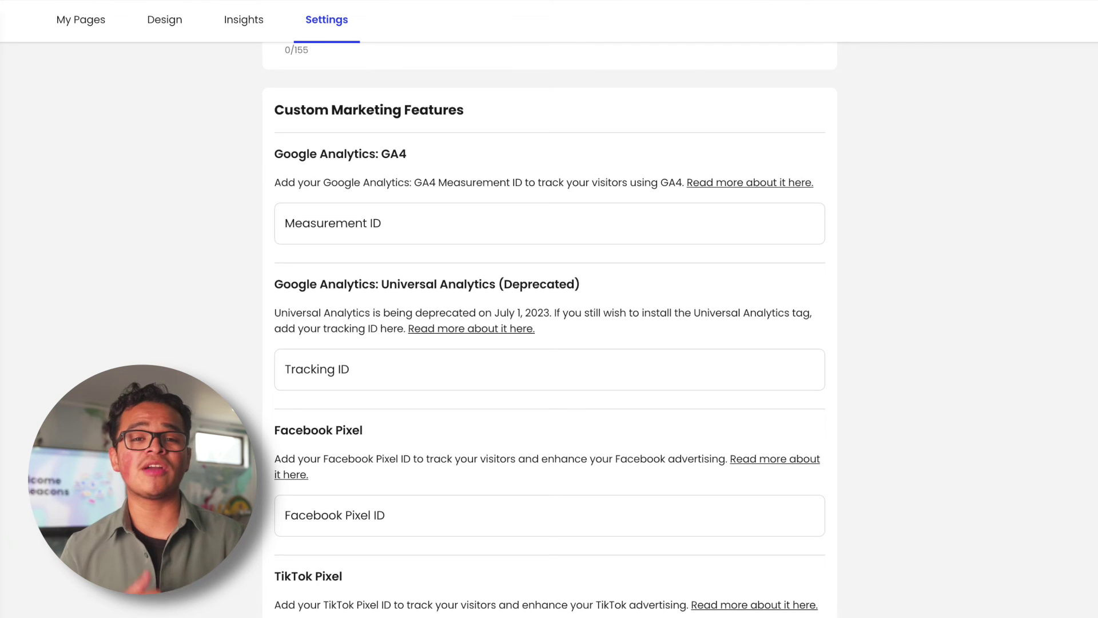
{"action": "scroll", "coordinate": [549, 309], "scroll_direction": "down", "scroll_amount": 8}
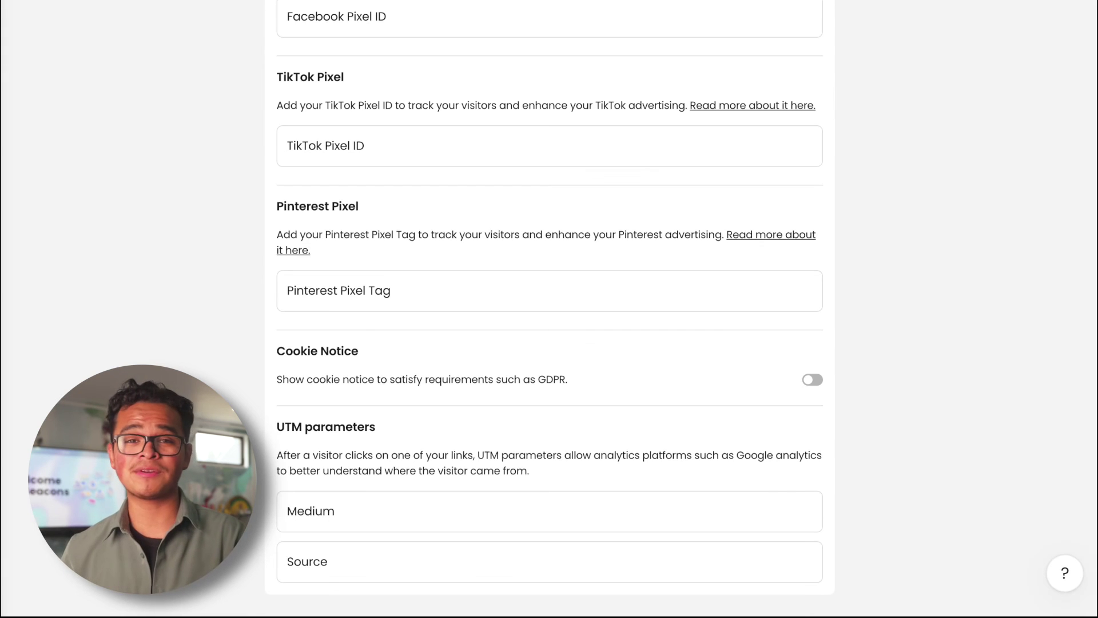